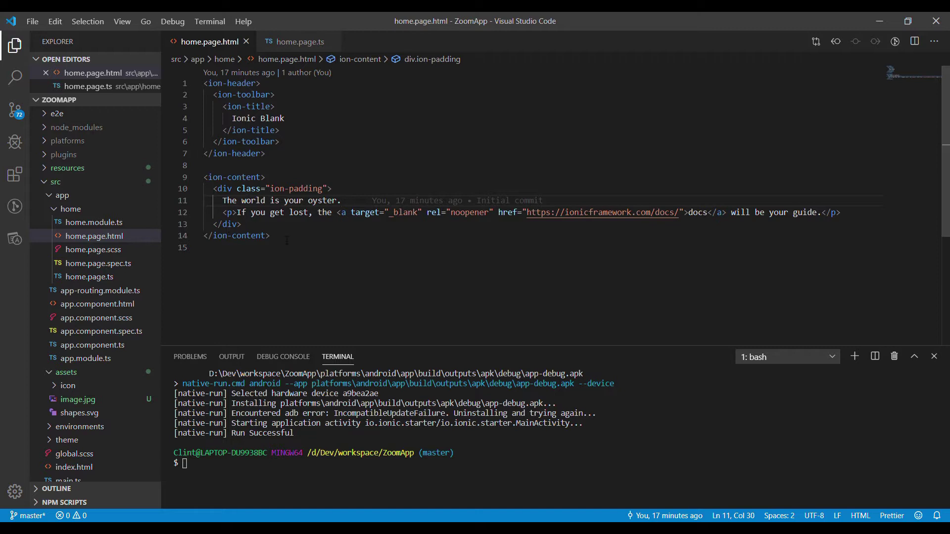
Step: Look over the ion-content block and preview the image.jpg asset
{"action": "left_click_drag", "start_coordinate": [271, 236], "coordinate": [203, 174]}
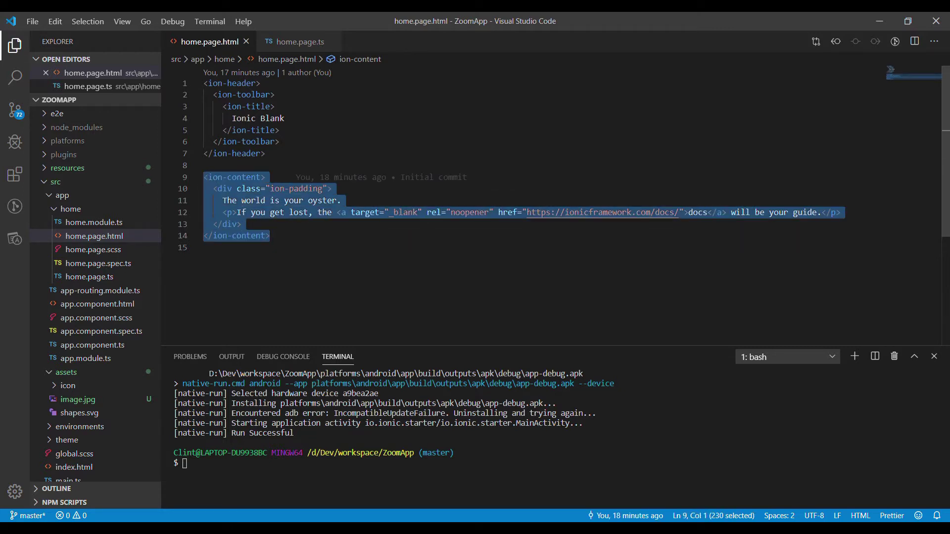
{"action": "key", "text": "Right"}
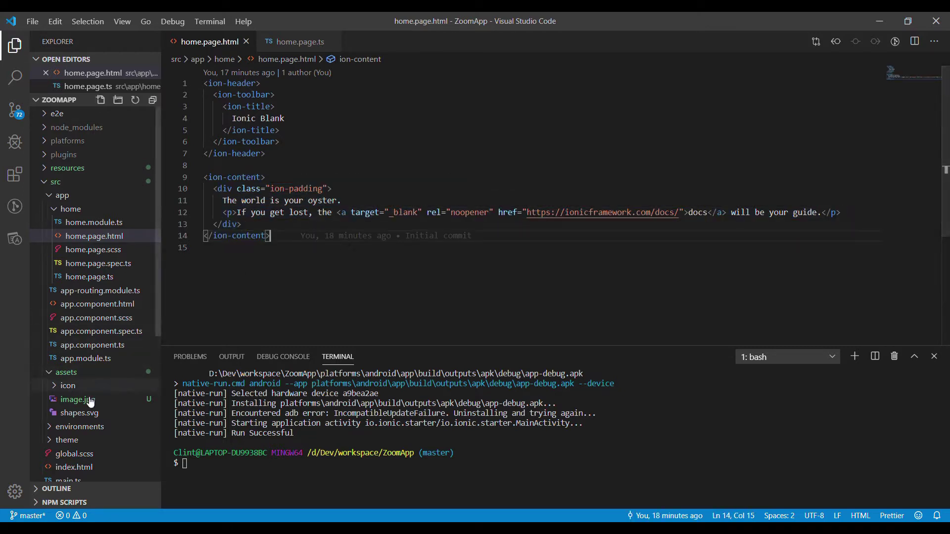
{"action": "left_click", "coordinate": [92, 401]}
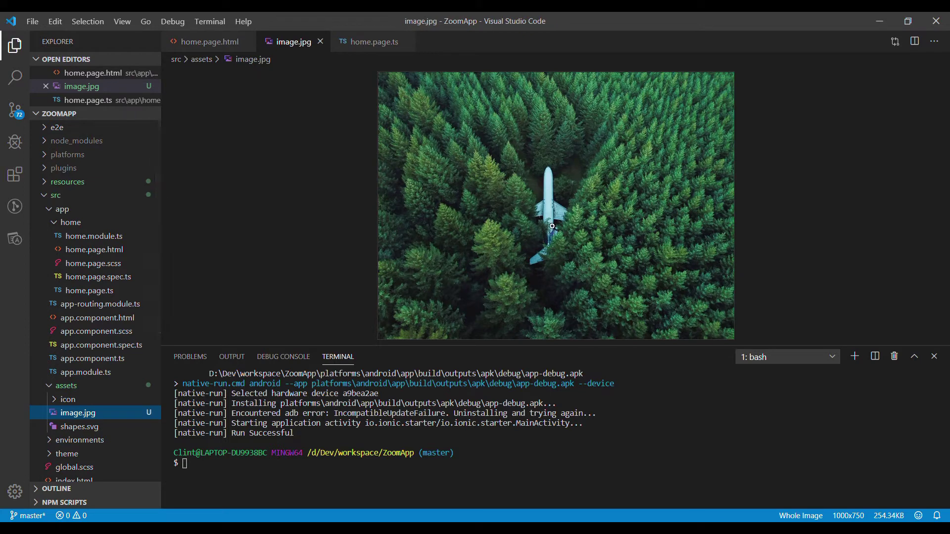
{"action": "left_click", "coordinate": [555, 222]}
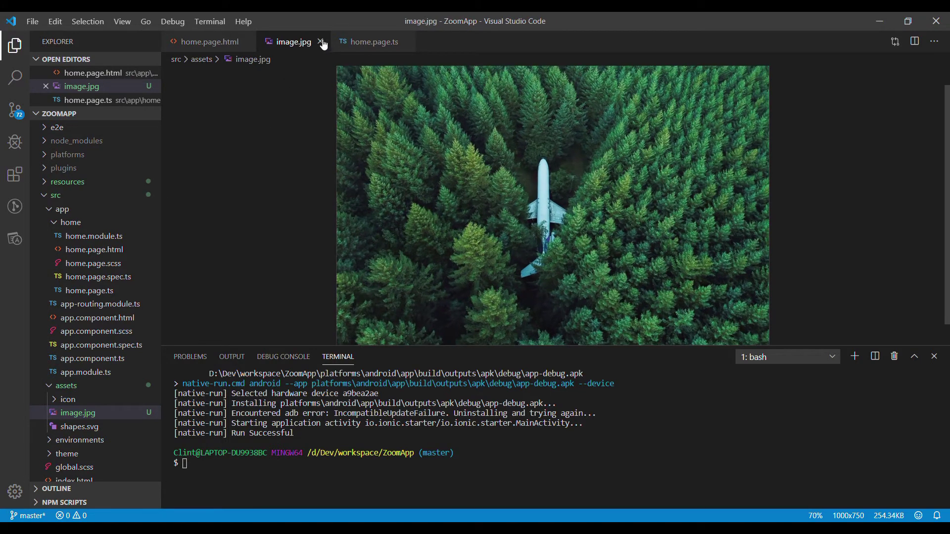
{"action": "left_click", "coordinate": [321, 42]}
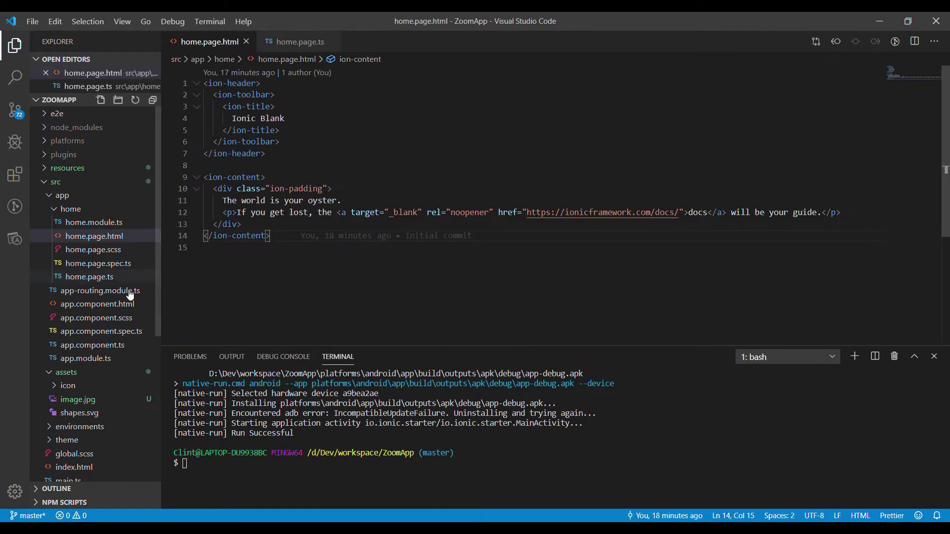
Step: Insert nested ion-slides, ion-slide and div tags after 'The world is your oyster.'
{"action": "left_click", "coordinate": [394, 200]}
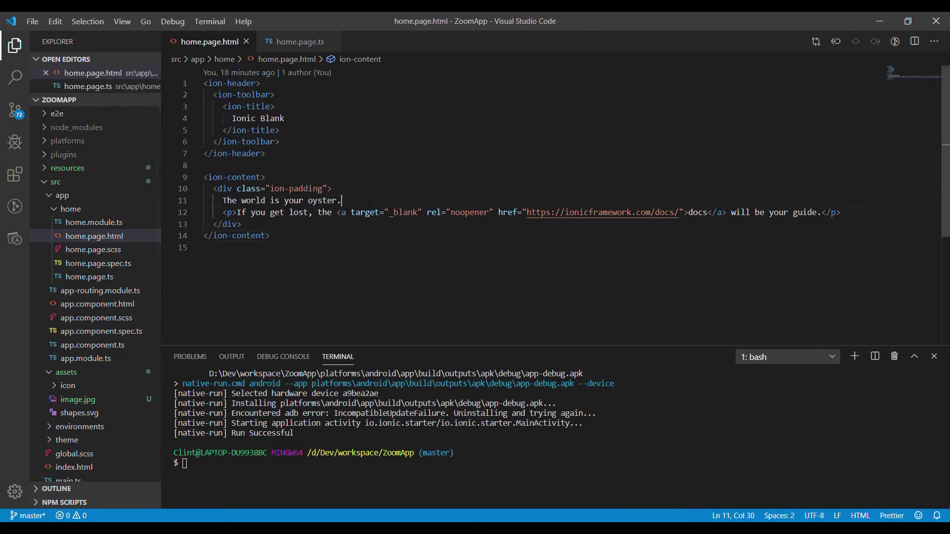
{"action": "key", "text": "Return"}
{"action": "key", "text": "Return"}
{"action": "key", "text": "Return"}
{"action": "key", "text": "Up"}
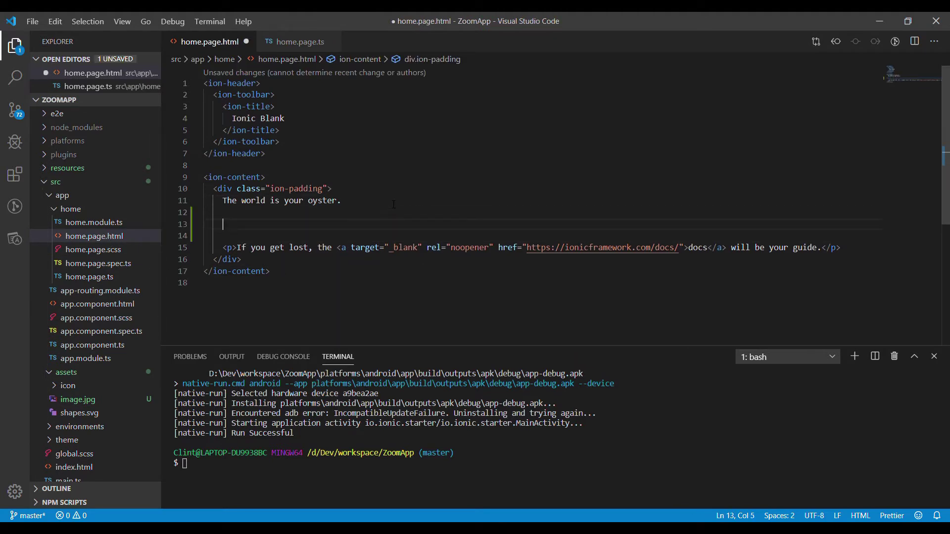
{"action": "type", "text": "<"}
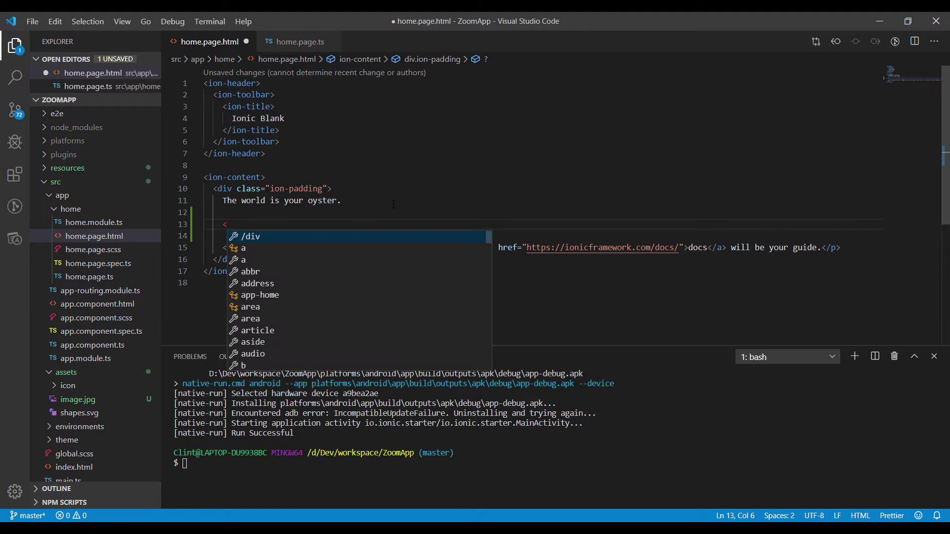
{"action": "type", "text": "ion-slide"}
{"action": "key", "text": "Return"}
{"action": "type", "text": ">"}
{"action": "key", "text": "Return"}
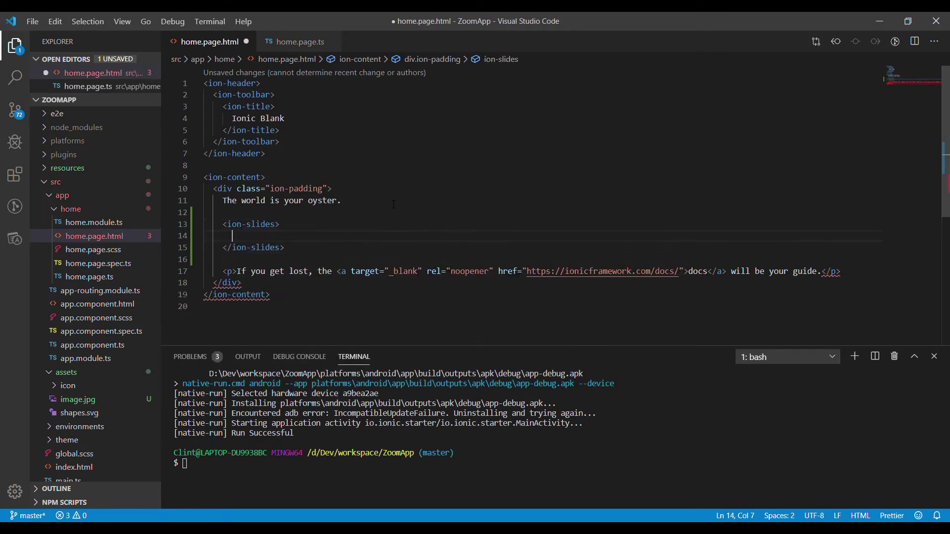
{"action": "type", "text": "<ion"}
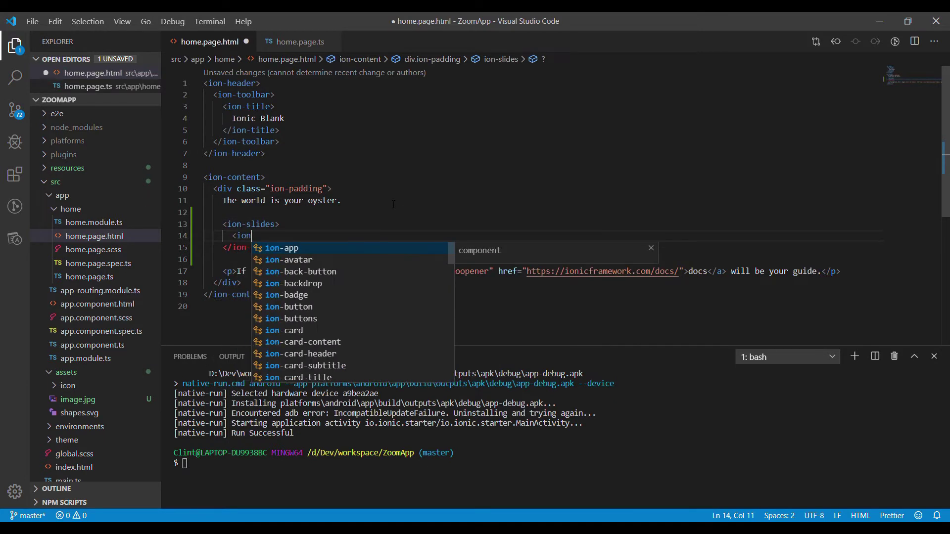
{"action": "type", "text": "-slide"}
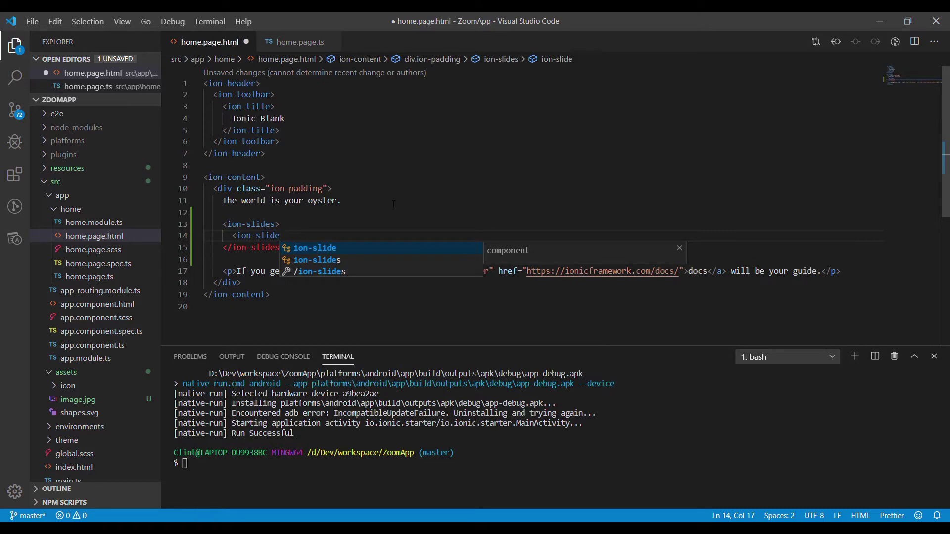
{"action": "type", "text": ">"}
{"action": "key", "text": "Return"}
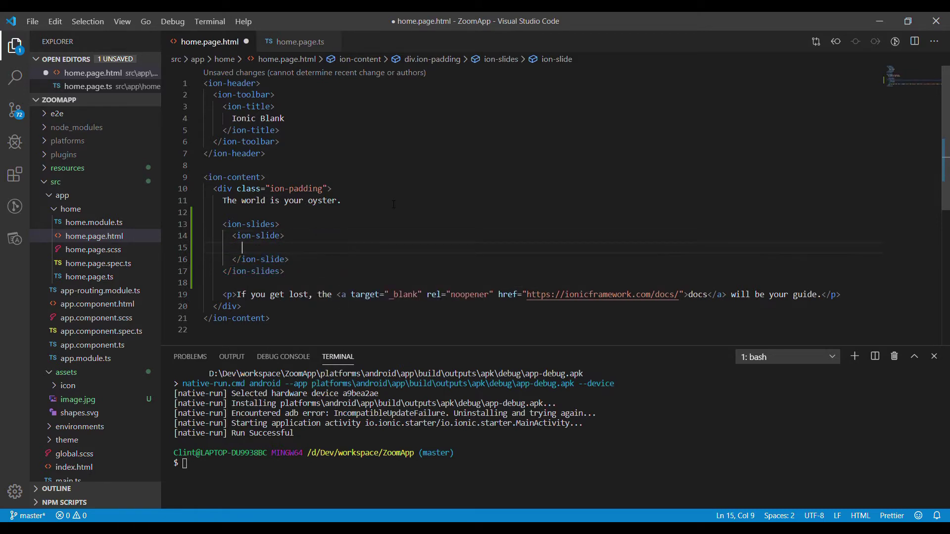
{"action": "type", "text": "<"}
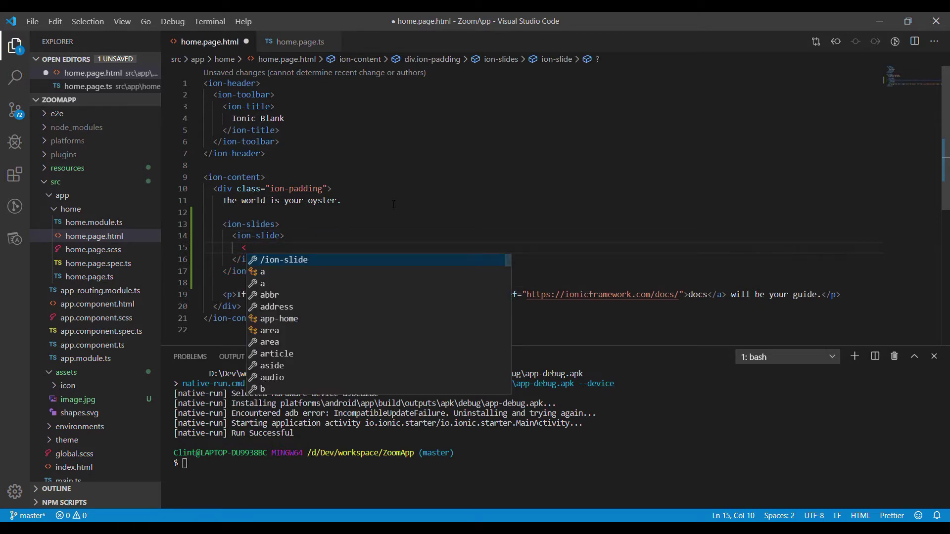
{"action": "type", "text": "div cla"}
{"action": "key", "text": "BackSpace"}
{"action": "key", "text": "BackSpace"}
{"action": "key", "text": "BackSpace"}
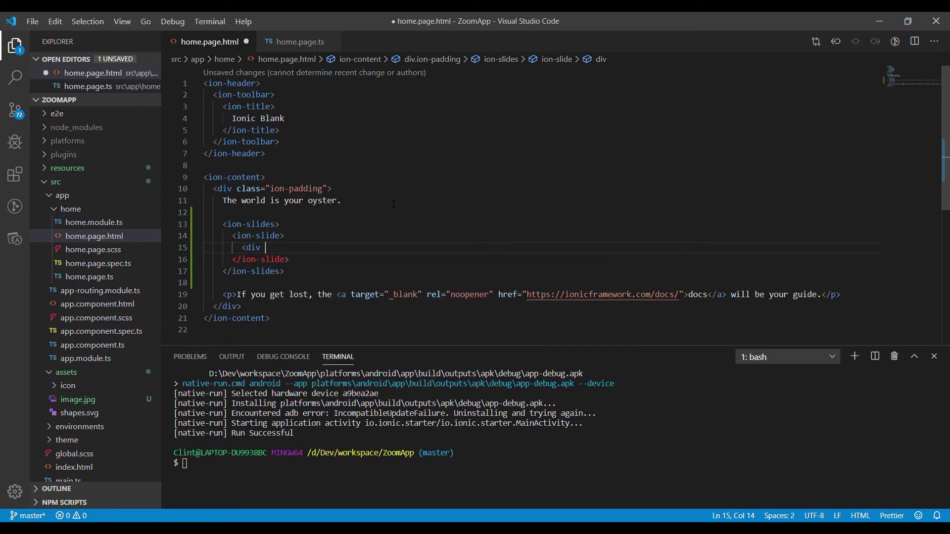
{"action": "type", "text": ">"}
{"action": "key", "text": "Return"}
{"action": "type", "text": "<"}
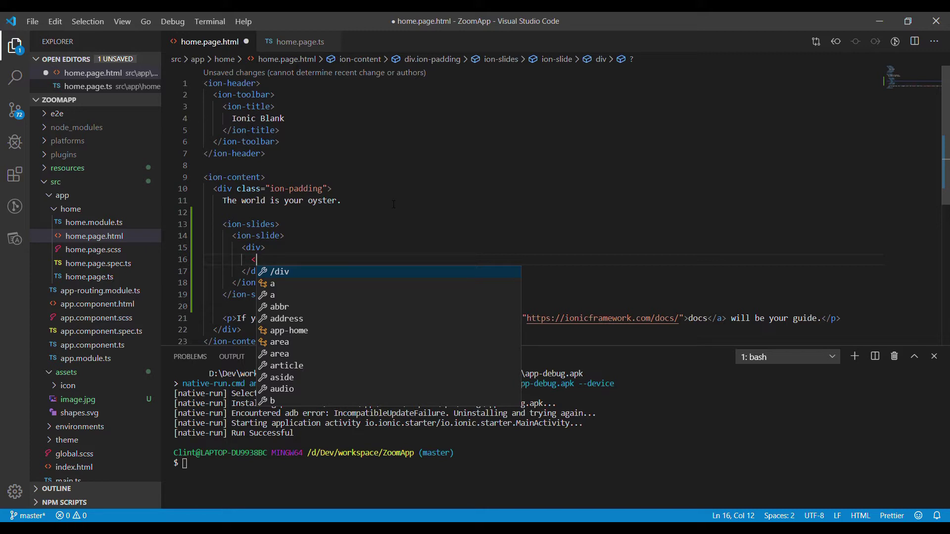
{"action": "type", "text": "img s"}
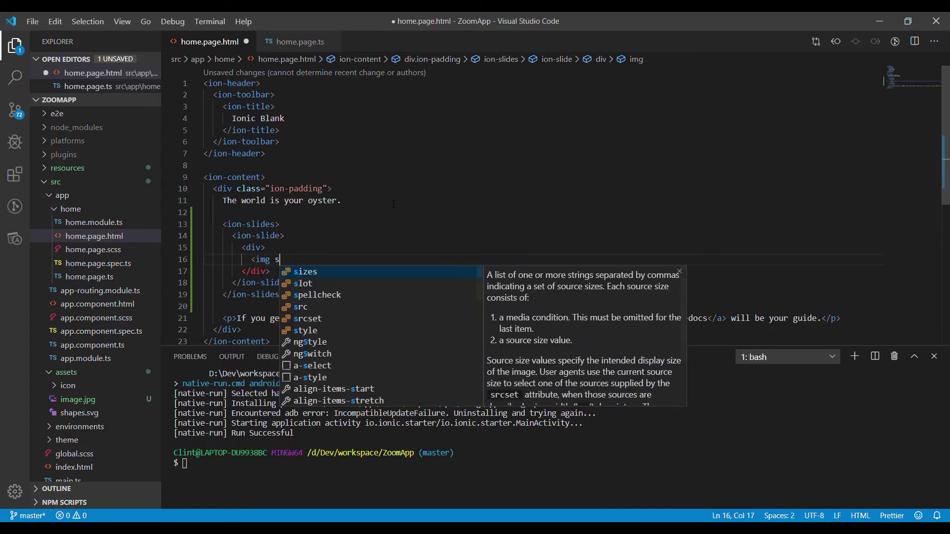
{"action": "type", "text": "rc=\"\">"}
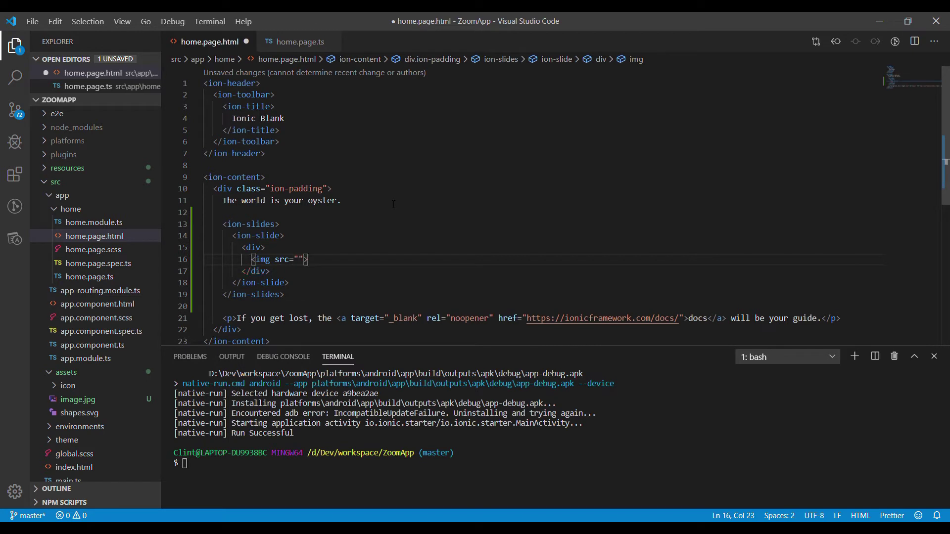
{"action": "type", "text": "../../"}
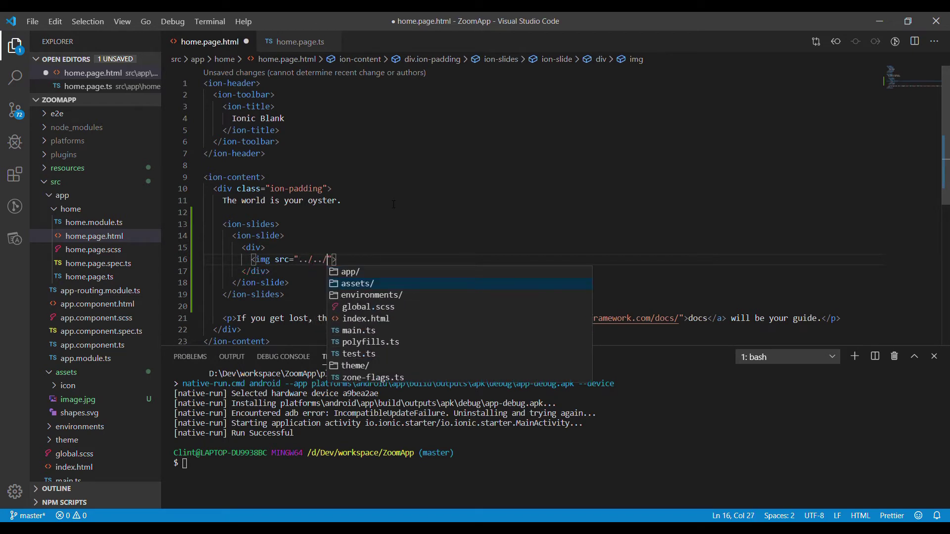
{"action": "type", "text": "assets/"}
Step: Set the img source to ../../assets/image.jpg and peek at the image
{"action": "key", "text": "Down"}
{"action": "key", "text": "Return"}
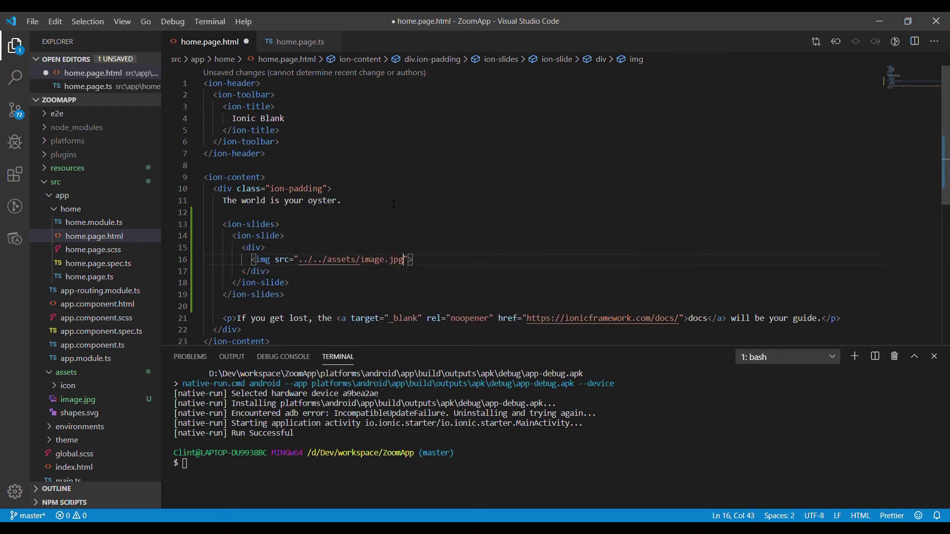
{"action": "left_click", "coordinate": [371, 261], "text": "ctrl"}
{"action": "key", "text": "ctrl+w"}
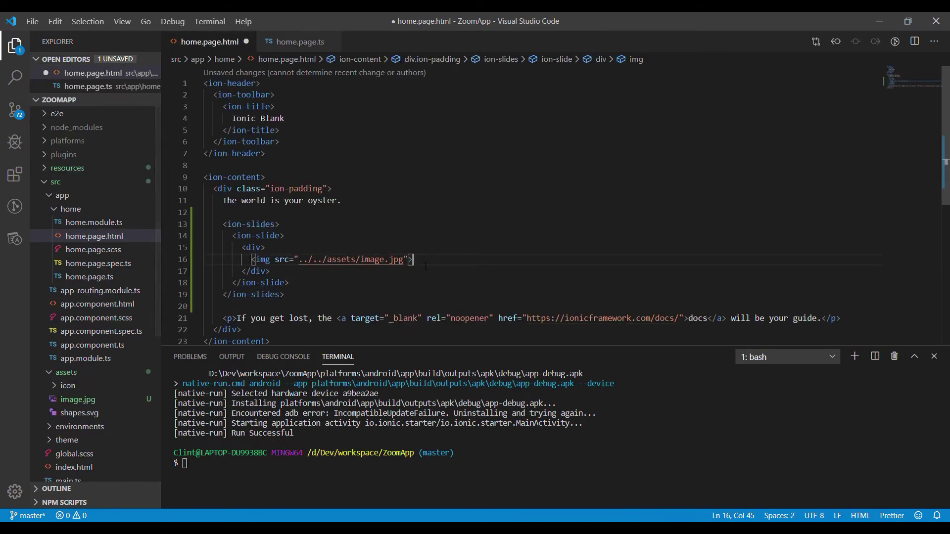
Step: Review how the img, div, ion-slide and ion-slides tags are nested
{"action": "mouse_move", "coordinate": [413, 259]}
{"action": "left_mouse_down"}
{"action": "mouse_move", "coordinate": [251, 260]}
{"action": "mouse_move", "coordinate": [244, 250]}
{"action": "left_mouse_up"}
{"action": "left_click", "coordinate": [265, 248]}
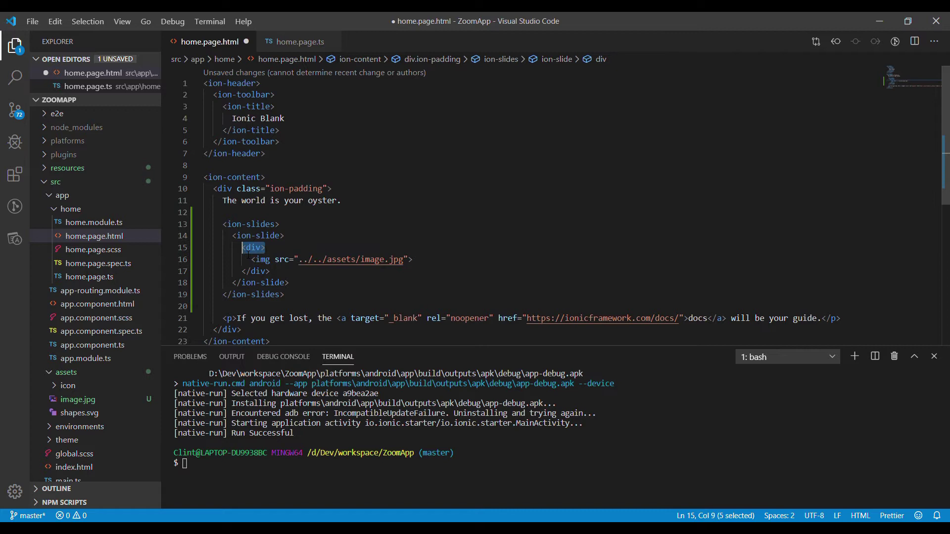
{"action": "key", "text": "Up"}
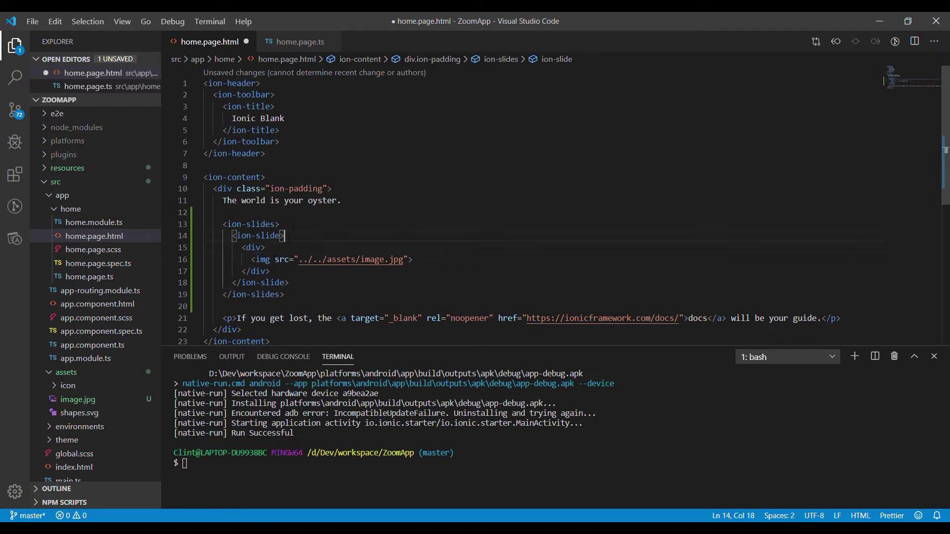
{"action": "key", "text": "Up"}
{"action": "key", "text": "Down"}
{"action": "key", "text": "End"}
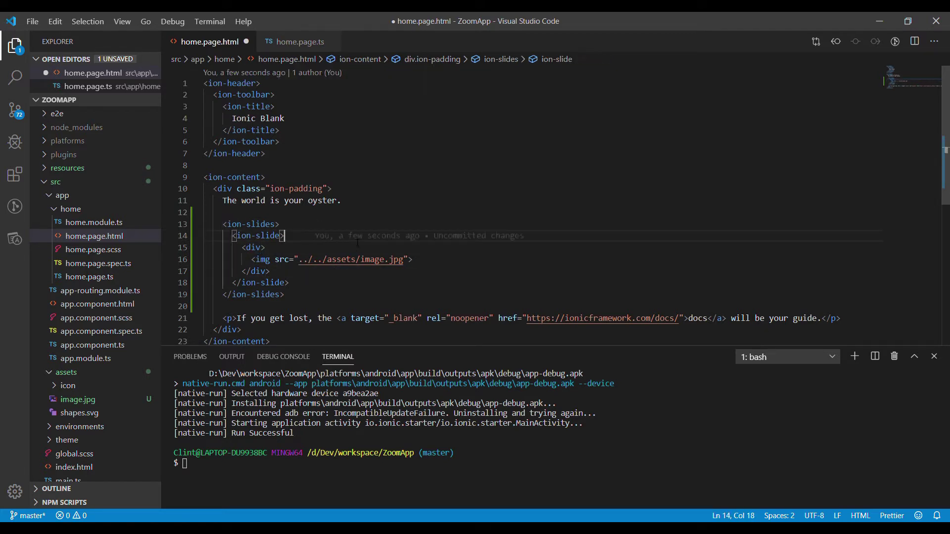
{"action": "key", "text": "Up"}
{"action": "key", "text": "Down"}
Step: Check the forest photo in Chrome's localhost:8100/home preview, then return to the code
{"action": "key", "text": "alt+Tab"}
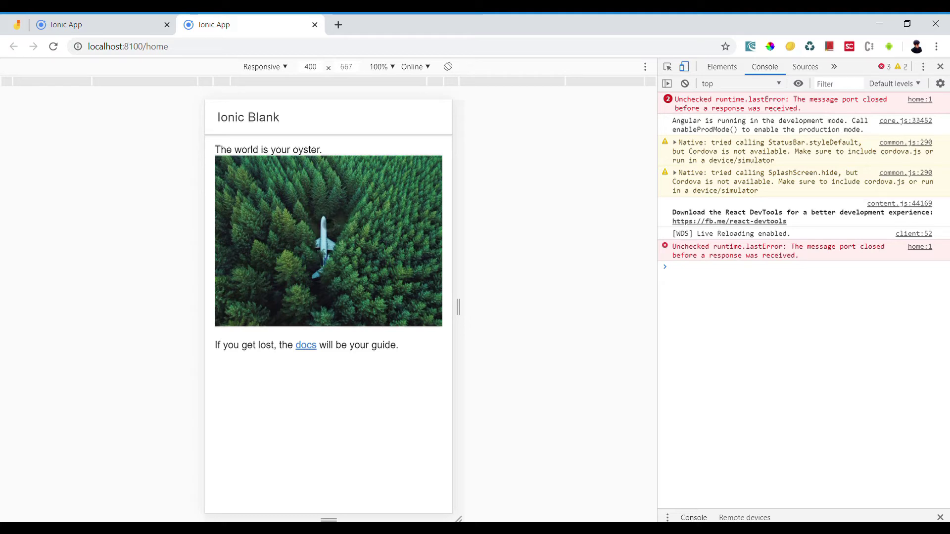
{"action": "key", "text": "alt+Tab"}
{"action": "key", "text": "BackSpace"}
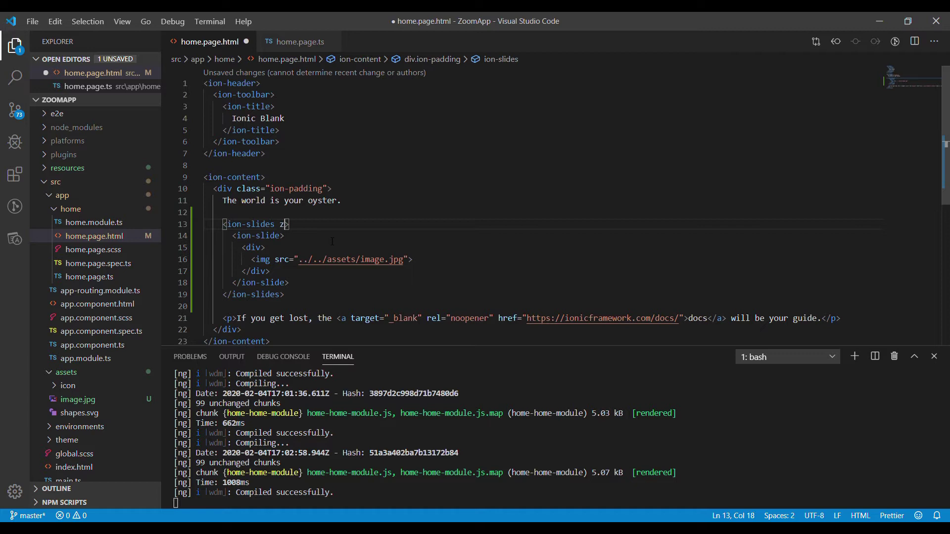
{"action": "type", "text": "zoom"}
Step: Add the zoom attribute to ion-slides and begin a class attribute on the inner div
{"action": "key", "text": "ctrl+shift+Left"}
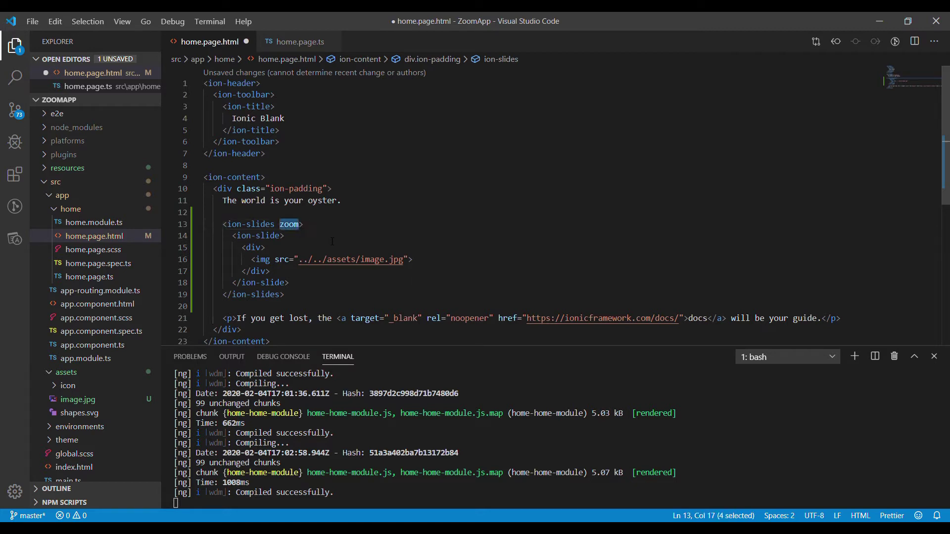
{"action": "key", "text": "Down"}
{"action": "key", "text": "Down"}
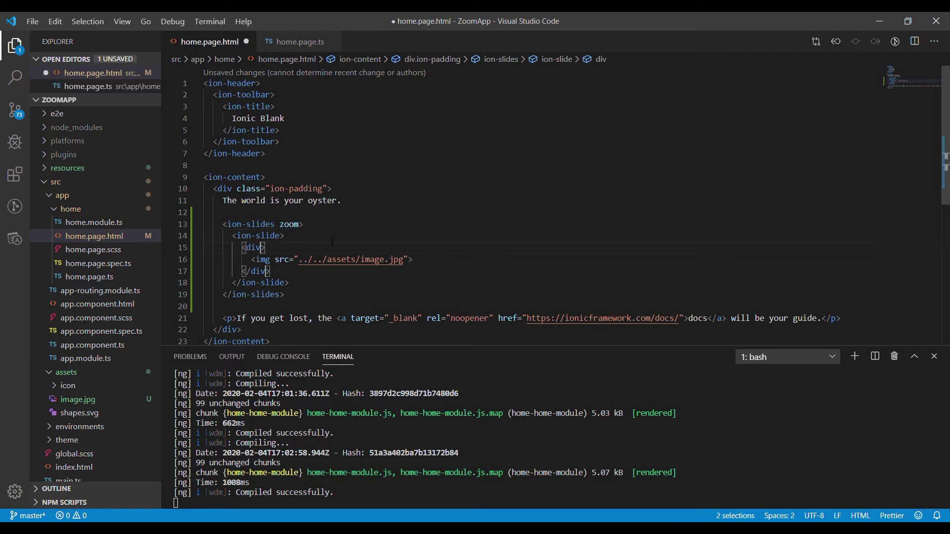
{"action": "key", "text": "Left"}
{"action": "type", "text": "c"}
{"action": "key", "text": "Return"}
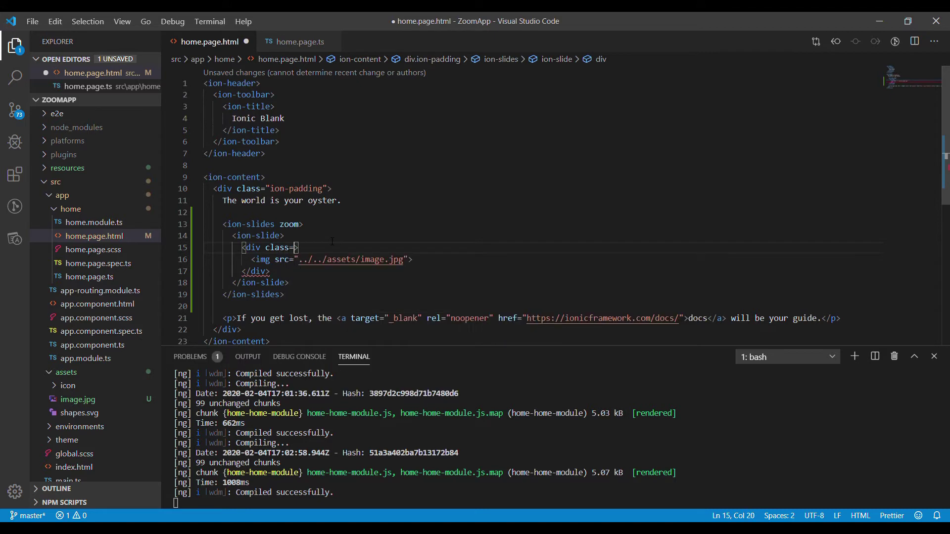
{"action": "type", "text": "z"}
{"action": "key", "text": "BackSpace"}
{"action": "type", "text": "sw"}
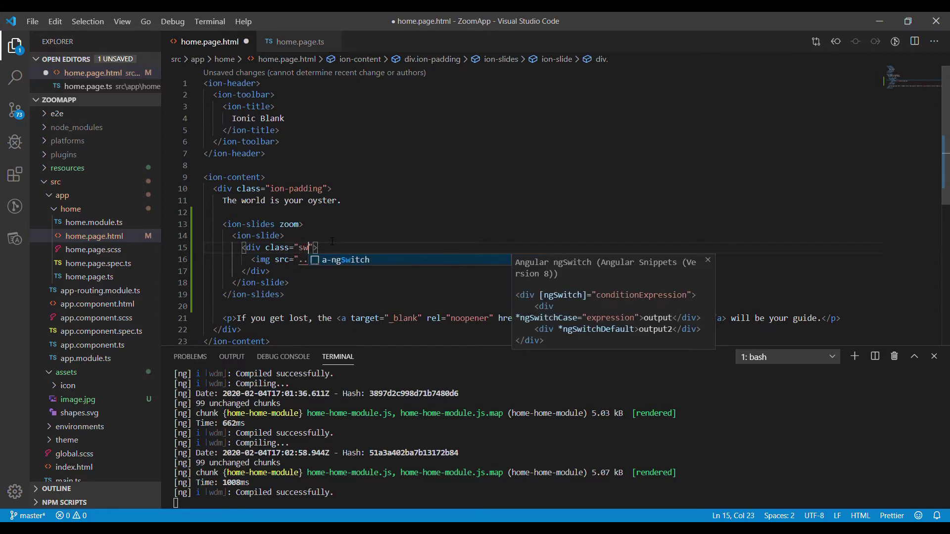
{"action": "type", "text": "iper-zoom-container"}
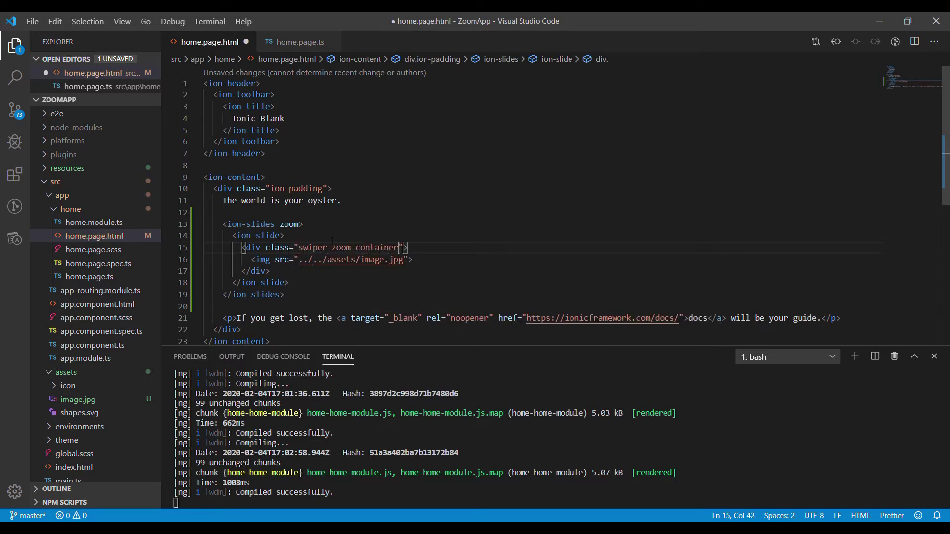
Step: Add [options]="sliderOpts" to ion-slides and the closing div using multiple cursors
{"action": "key", "text": "Up"}
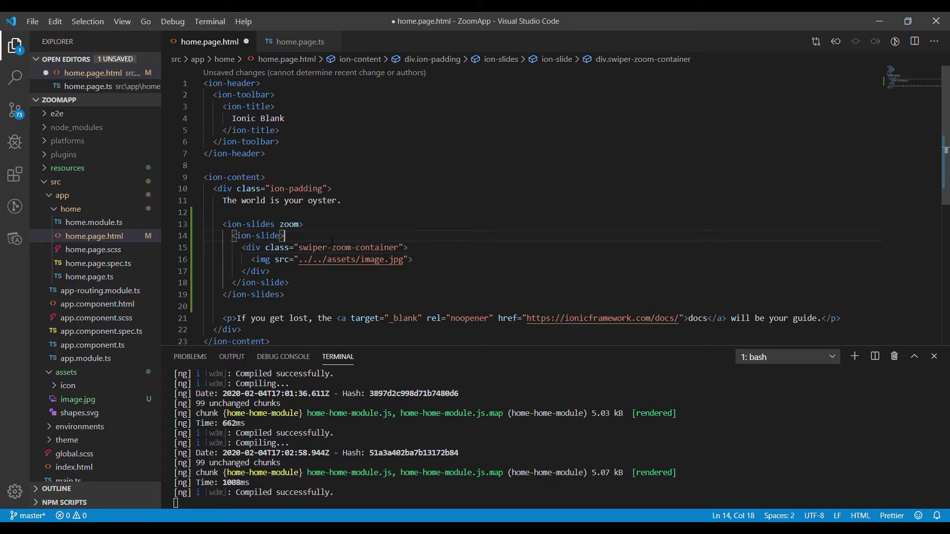
{"action": "key", "text": "Up"}
{"action": "key", "text": "Left"}
{"action": "key", "text": "Left"}
{"action": "key", "text": "Left"}
{"action": "key", "text": "Down"}
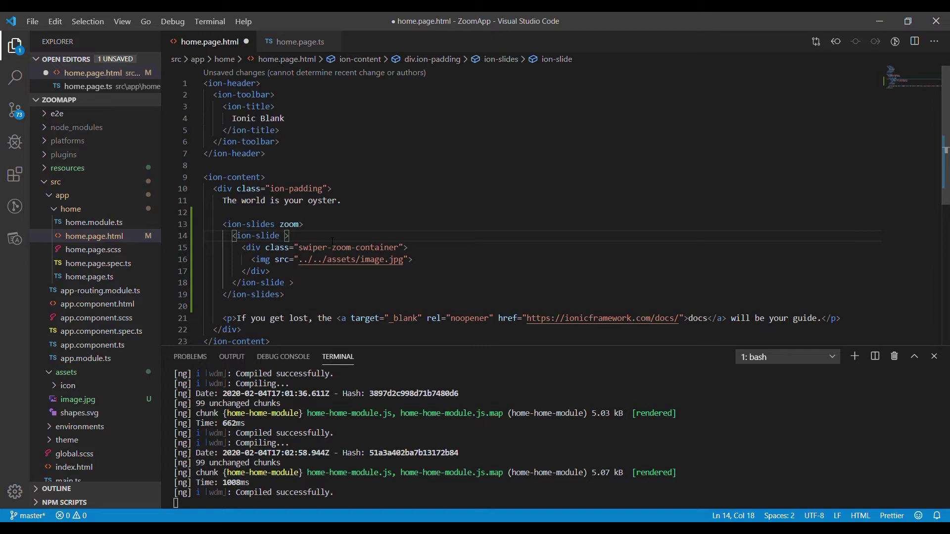
{"action": "key", "text": "BackSpace"}
{"action": "key", "text": "Up"}
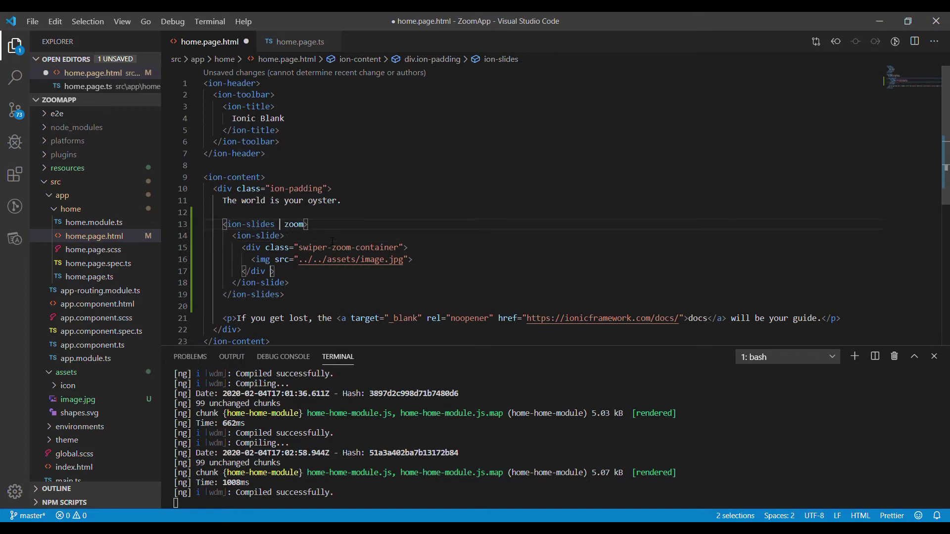
{"action": "type", "text": "[options]"}
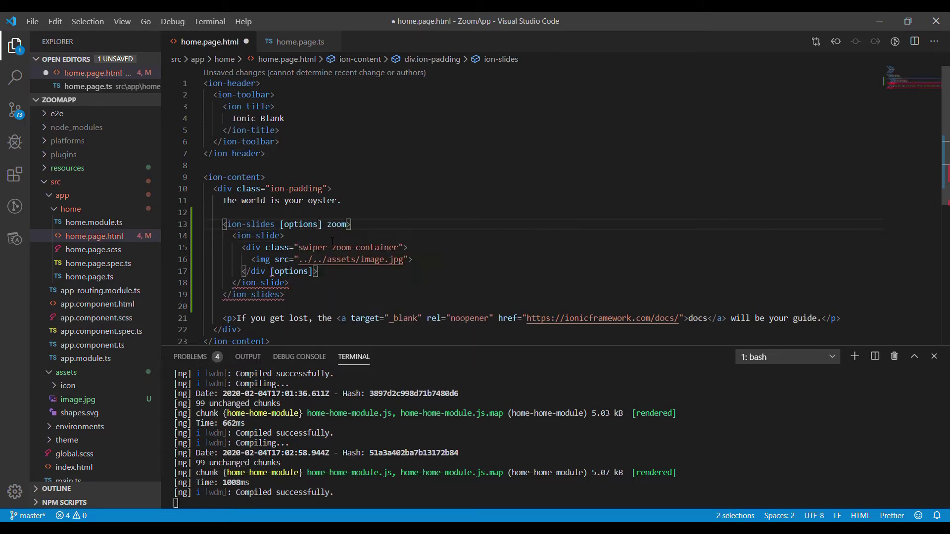
{"action": "type", "text": "=\"s"}
{"action": "type", "text": "liderOpts\""}
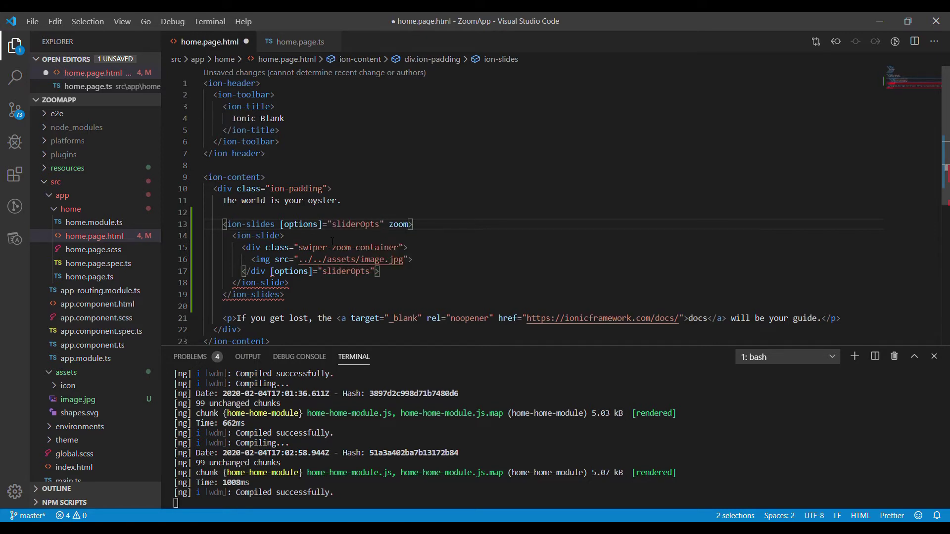
Step: Remove the duplicate options binding from </div> and save the template
{"action": "key", "text": "ctrl+s"}
{"action": "left_click", "coordinate": [299, 270]}
{"action": "left_click_drag", "start_coordinate": [378, 271], "coordinate": [271, 271]}
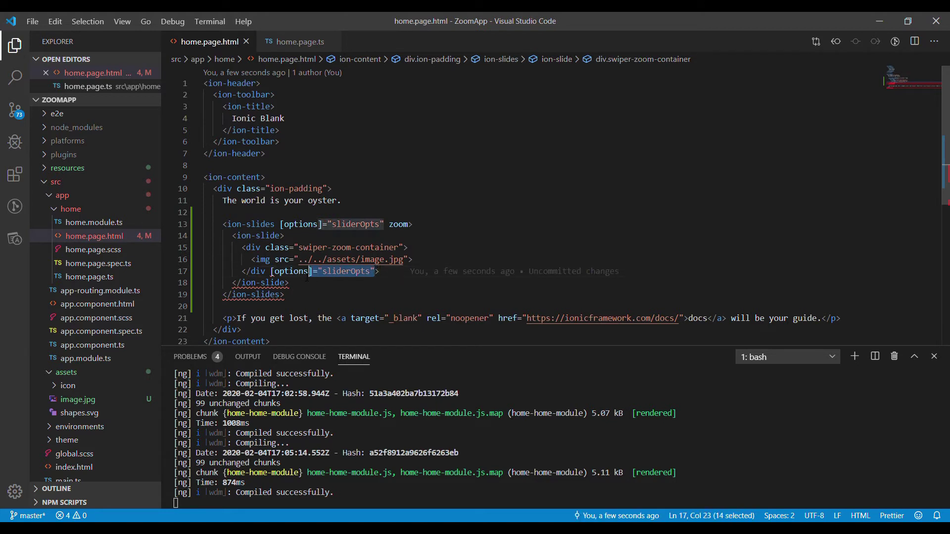
{"action": "key", "text": "BackSpace"}
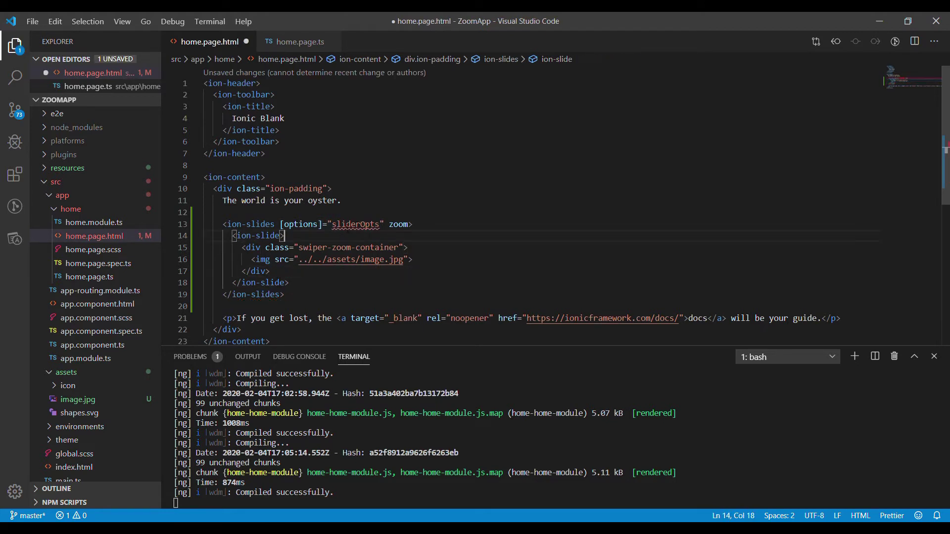
{"action": "key", "text": "ctrl+s"}
Step: In home.page.ts, add sliderOpts = { zoom: { maxRatio: 2 } }; above the constructor
{"action": "left_click", "coordinate": [300, 41]}
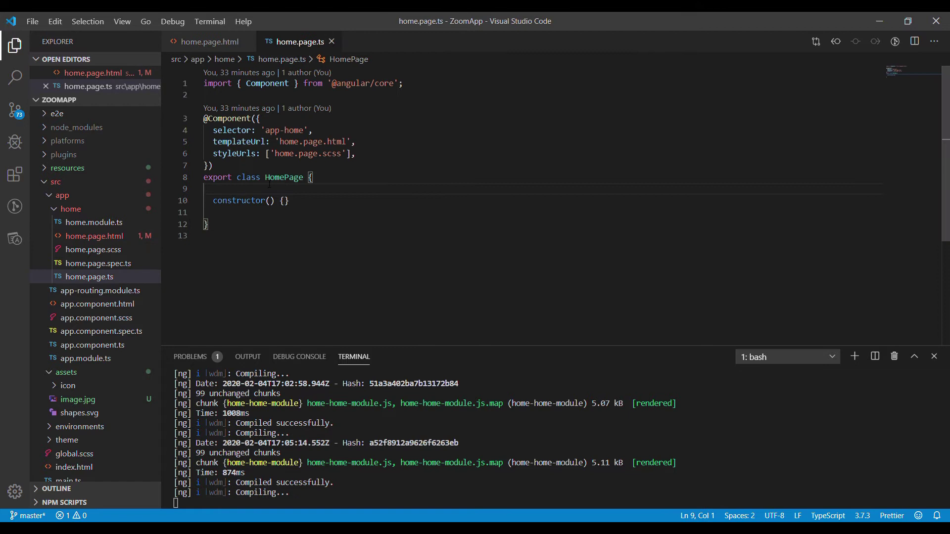
{"action": "key", "text": "Return"}
{"action": "type", "text": "sliderOp"}
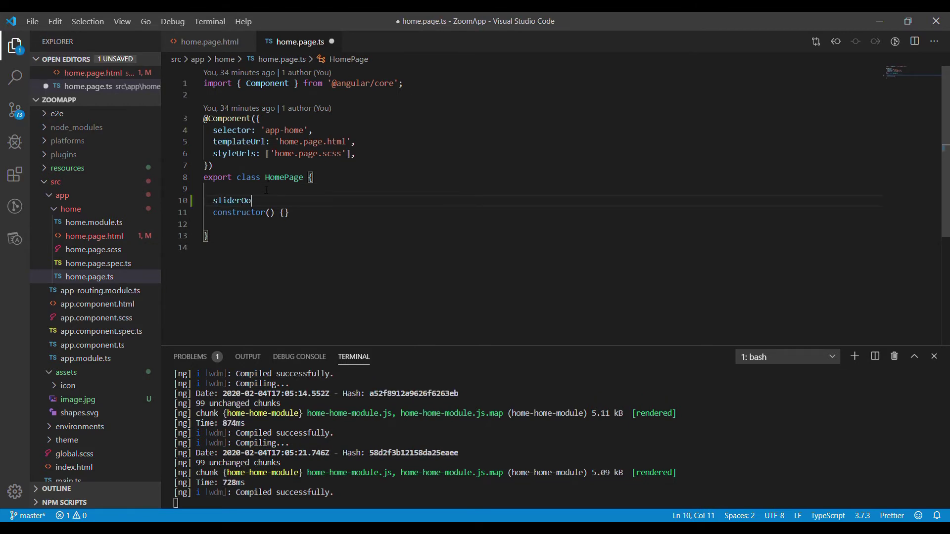
{"action": "type", "text": "ts= {"}
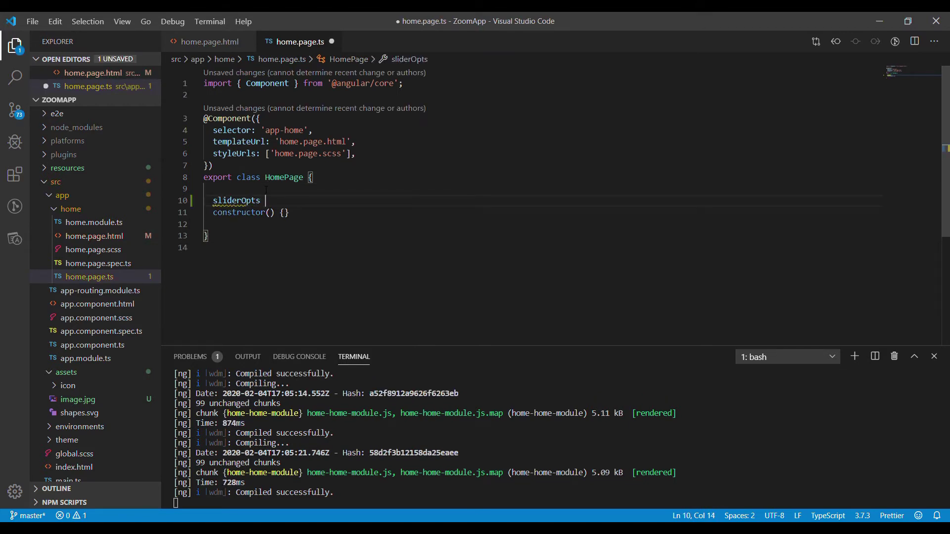
{"action": "key", "text": "Return"}
{"action": "type", "text": "zo"}
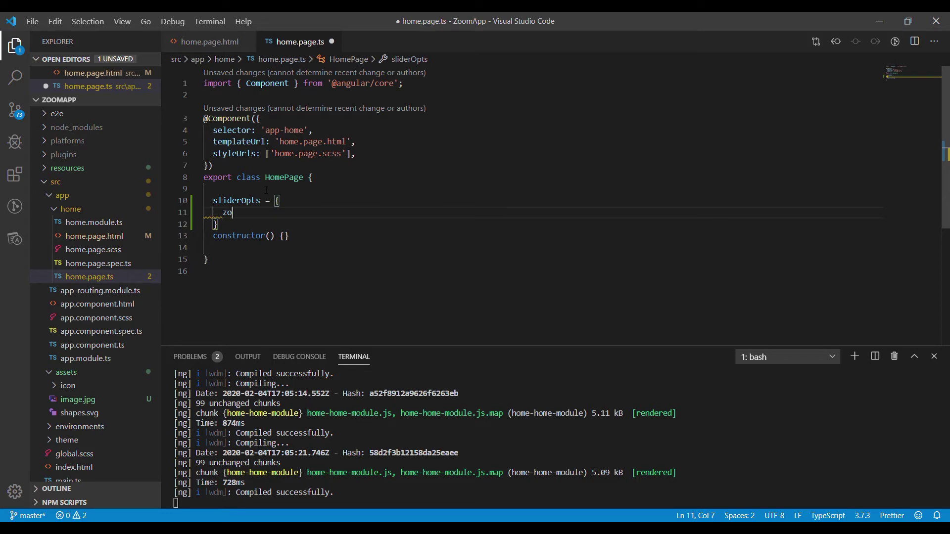
{"action": "type", "text": "om: {"}
{"action": "key", "text": "Return"}
{"action": "type", "text": "m"}
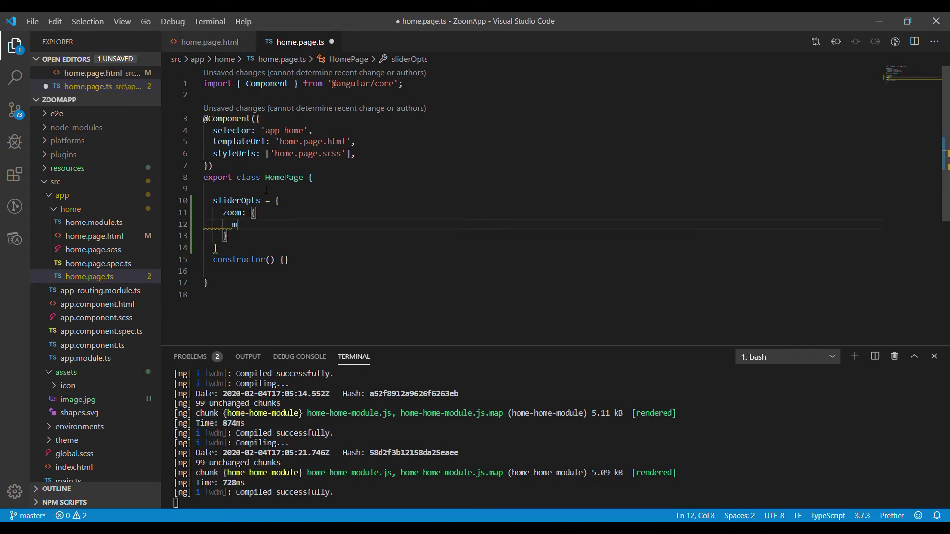
{"action": "type", "text": "axRatio: "}
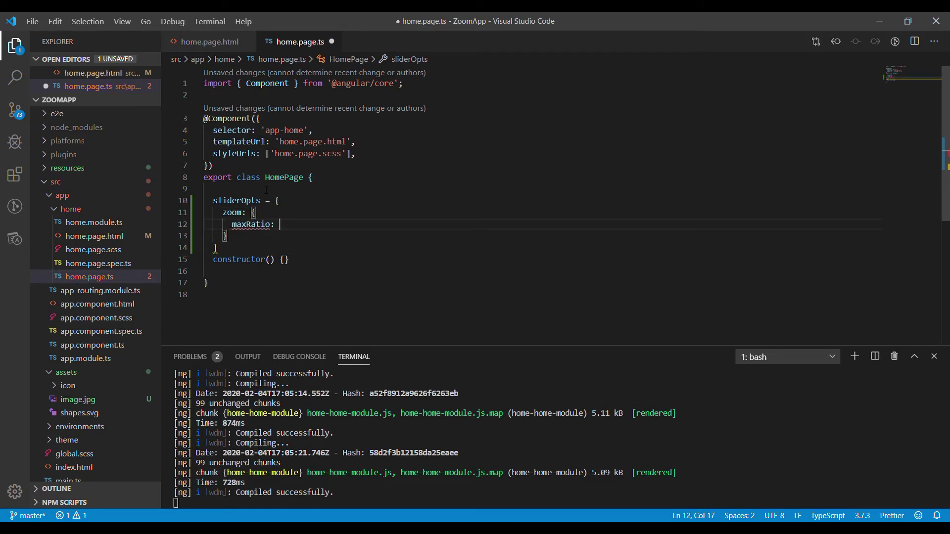
{"action": "type", "text": "2"}
{"action": "left_click", "coordinate": [240, 250]}
{"action": "type", "text": ";"}
{"action": "key", "text": "Return"}
Step: Inspect the sliderOpts and zoom properties and their types
{"action": "left_click", "coordinate": [234, 201]}
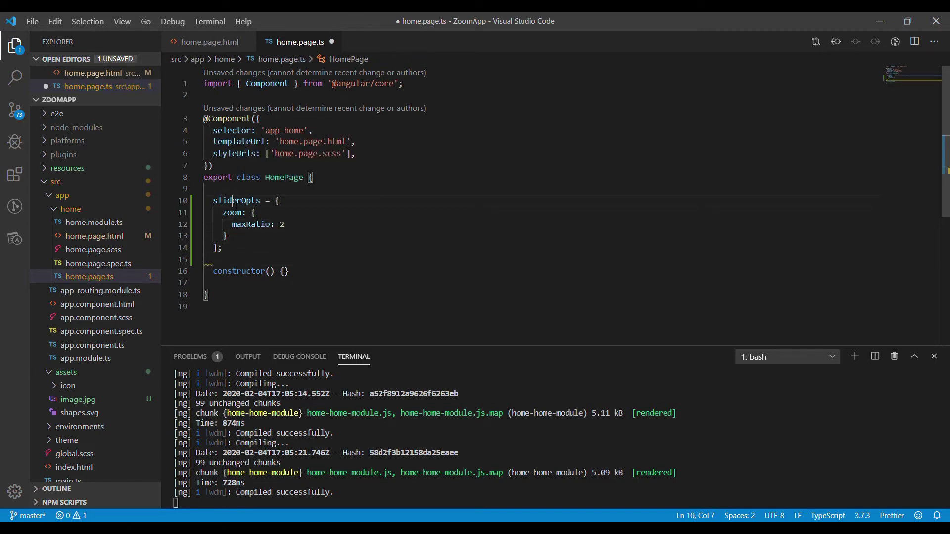
{"action": "double_click", "coordinate": [233, 200]}
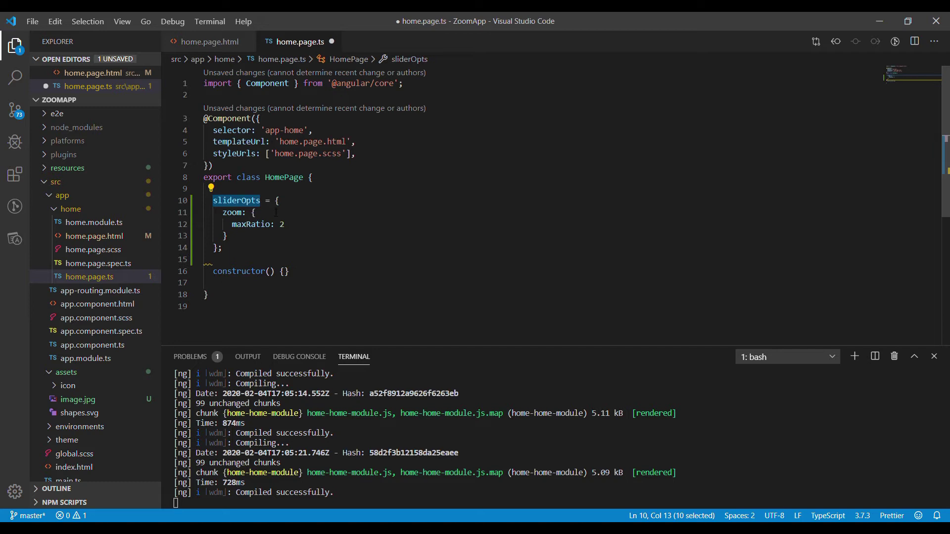
{"action": "left_click", "coordinate": [238, 264]}
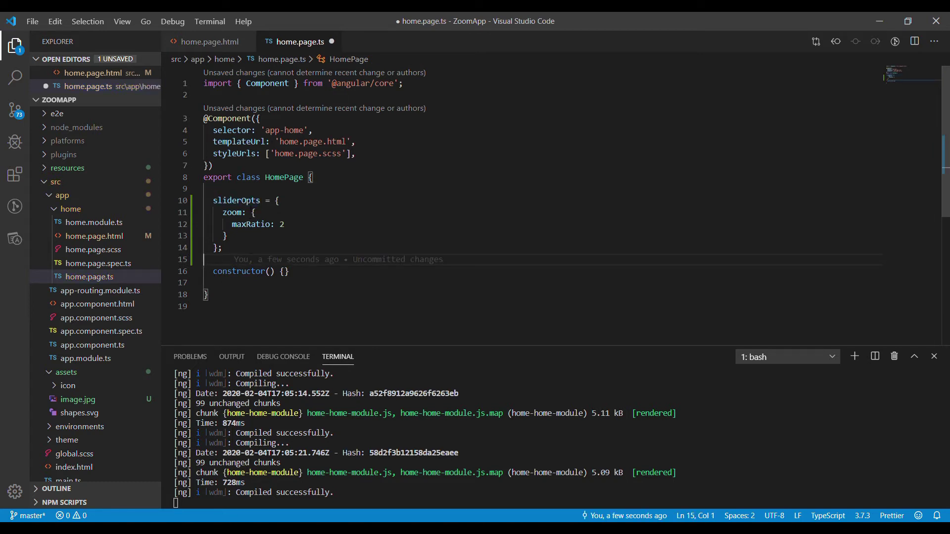
{"action": "double_click", "coordinate": [236, 201]}
{"action": "key", "text": "End"}
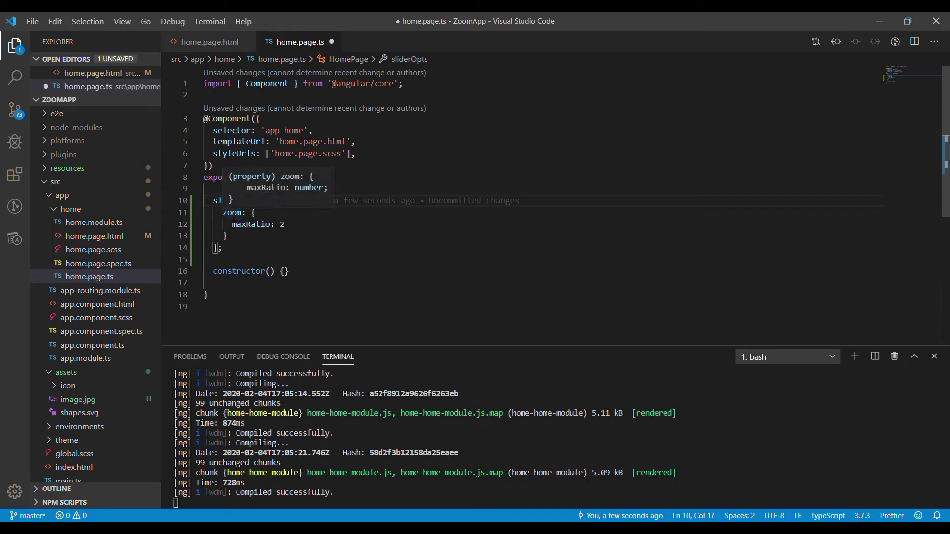
{"action": "double_click", "coordinate": [234, 214]}
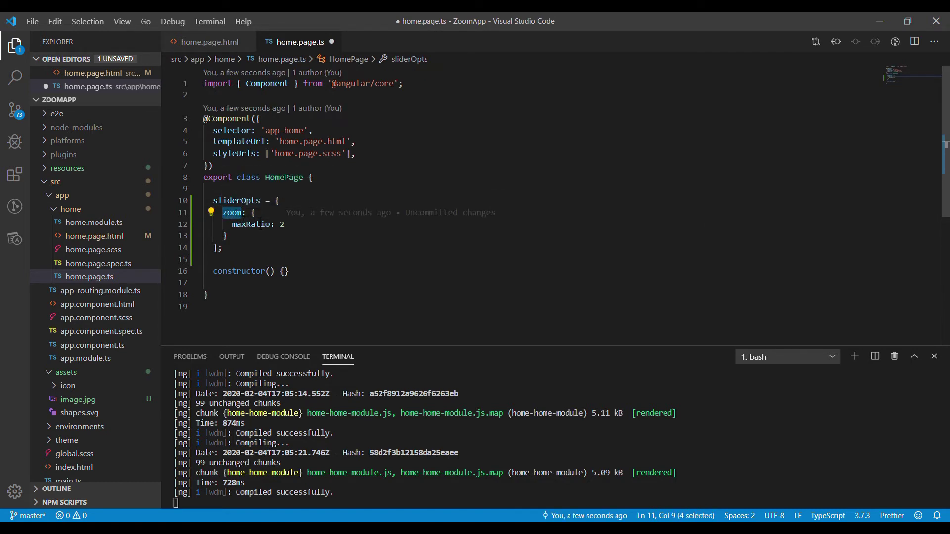
{"action": "left_click", "coordinate": [301, 229]}
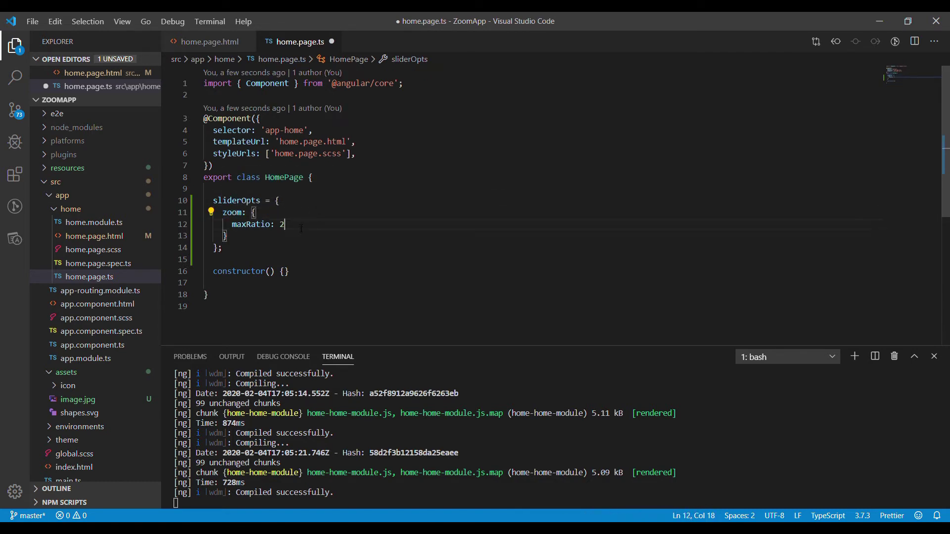
Step: Try other maxRatio values such as 1, then save with maxRatio 2
{"action": "key", "text": "BackSpace"}
{"action": "type", "text": "1"}
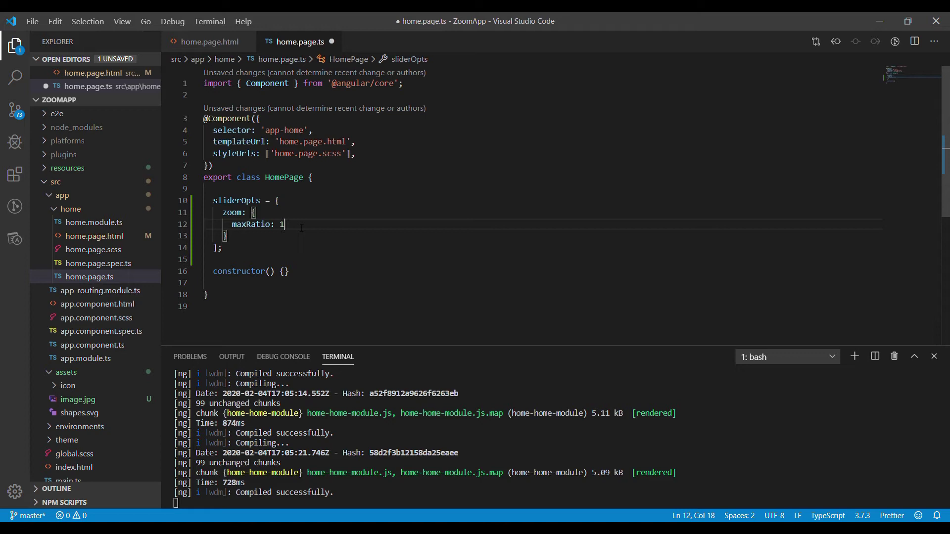
{"action": "key", "text": "BackSpace"}
{"action": "type", "text": "2"}
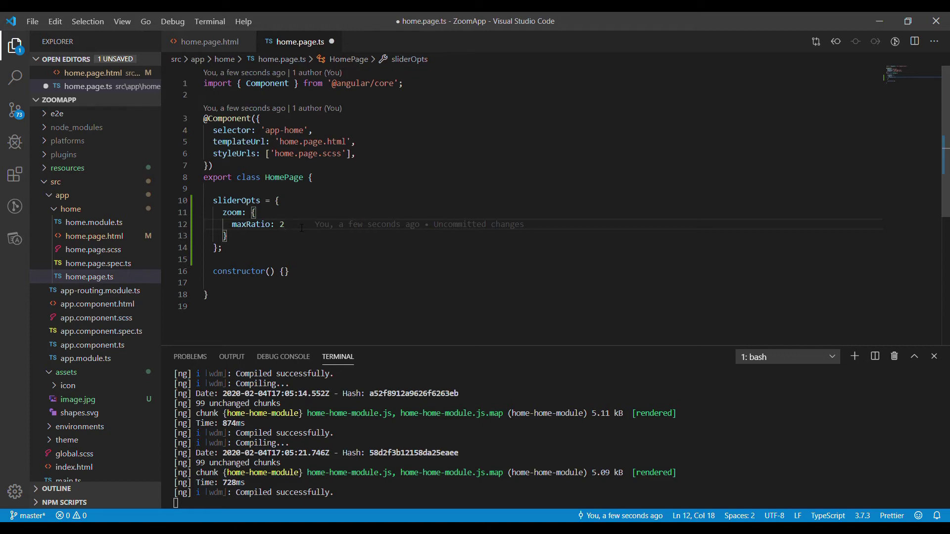
{"action": "key", "text": "BackSpace"}
{"action": "type", "text": "5"}
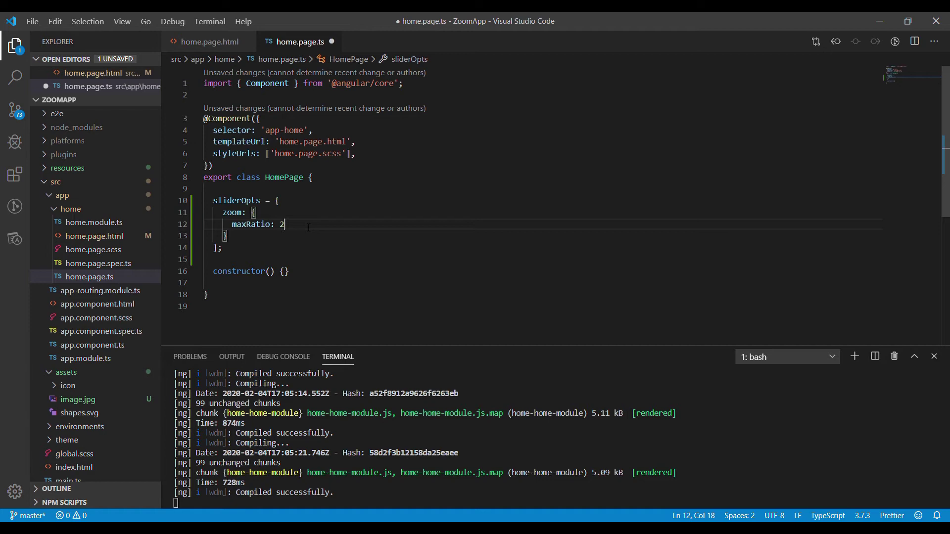
{"action": "key", "text": "ctrl+s"}
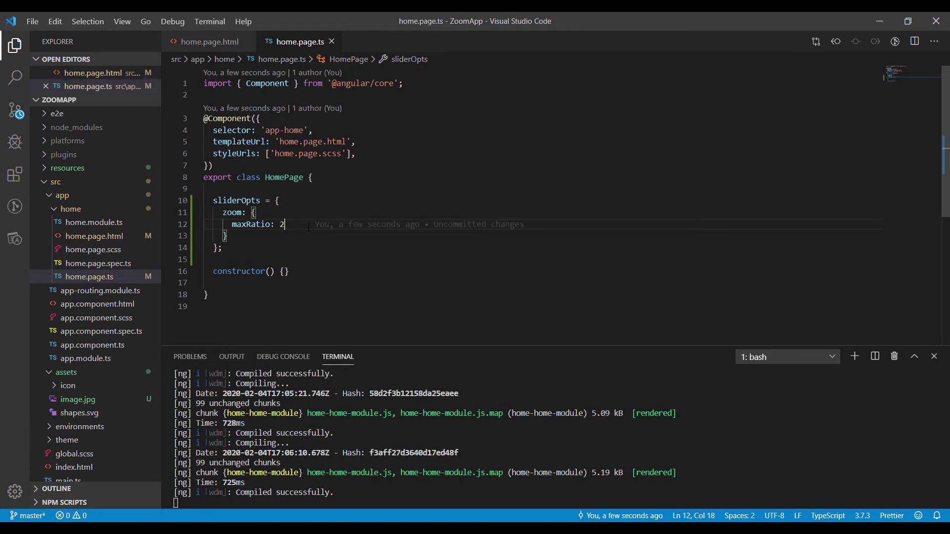
Step: Double-click to zoom the forest image, drag to pan, then double-click to reset
{"action": "key", "text": "alt+Tab"}
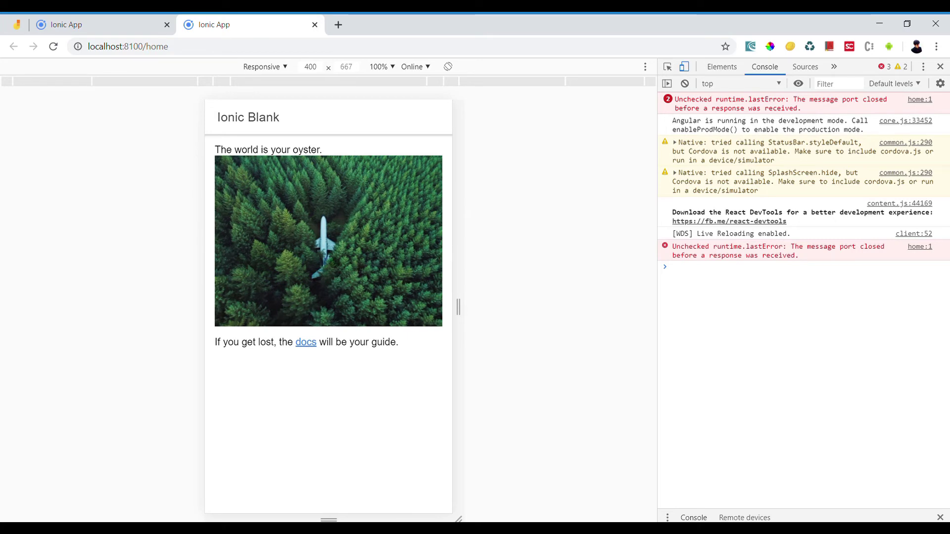
{"action": "double_click", "coordinate": [323, 245]}
{"action": "left_click_drag", "start_coordinate": [354, 272], "coordinate": [334, 297]}
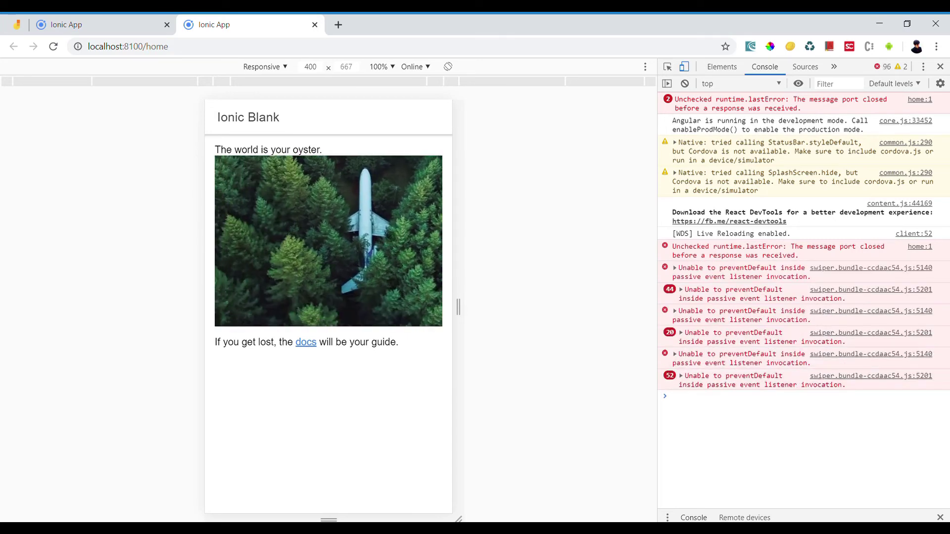
{"action": "mouse_move", "coordinate": [334, 297]}
{"action": "left_mouse_down"}
{"action": "mouse_move", "coordinate": [370, 235]}
{"action": "mouse_move", "coordinate": [334, 276]}
{"action": "mouse_move", "coordinate": [367, 175]}
{"action": "left_mouse_up"}
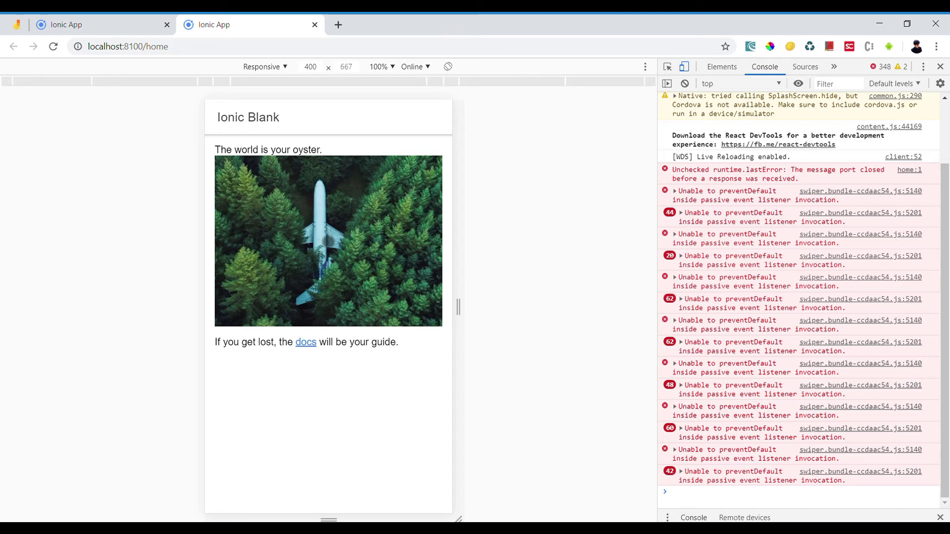
{"action": "left_click_drag", "start_coordinate": [330, 242], "coordinate": [342, 236]}
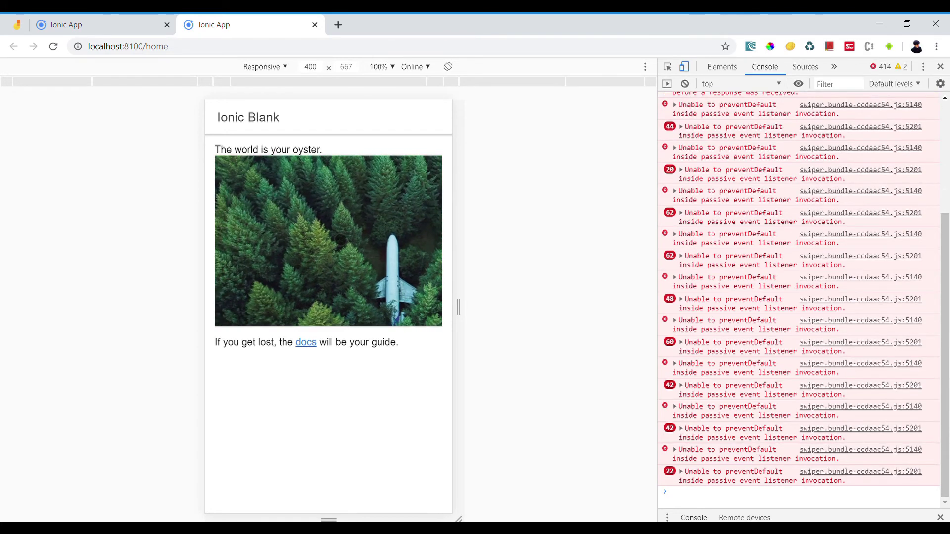
{"action": "double_click", "coordinate": [342, 235]}
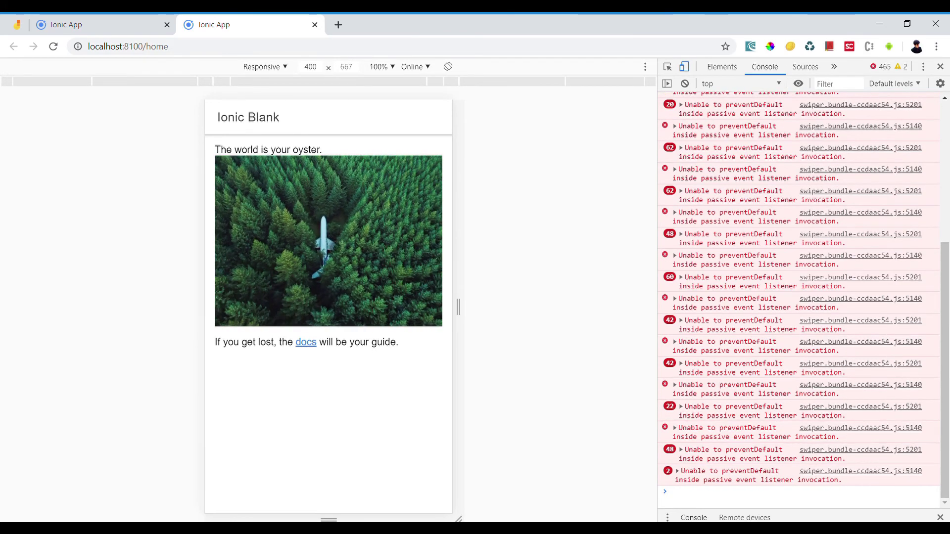